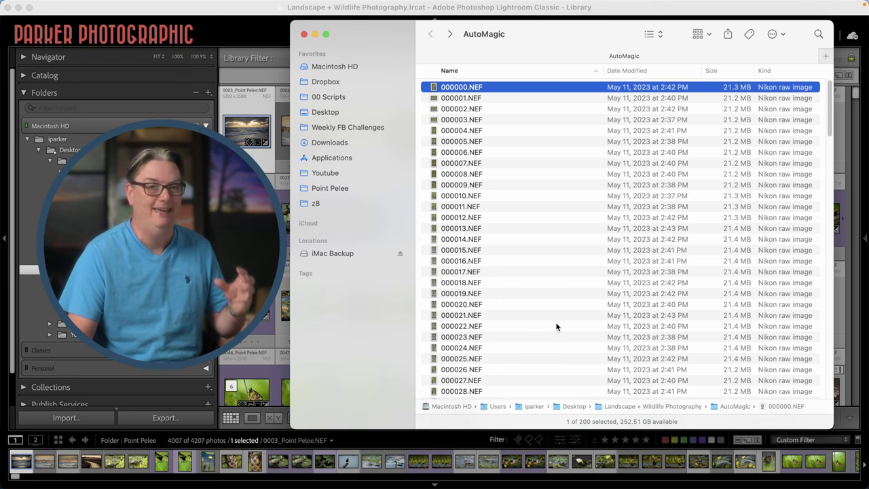
Step: Import the 200 raw NEF bird photos from the AutoMagic folder into Lightroom
{"action": "left_click", "coordinate": [128, 402]}
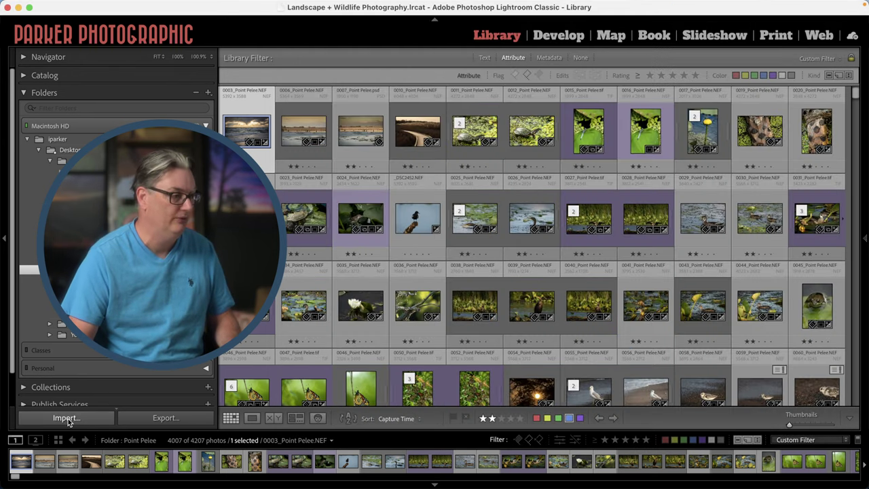
{"action": "key", "text": "super+shift+i"}
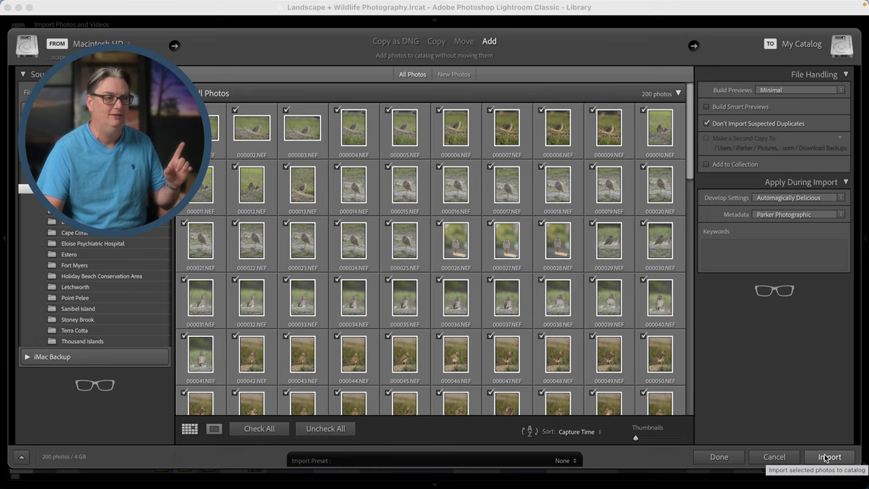
{"action": "left_click", "coordinate": [826, 458]}
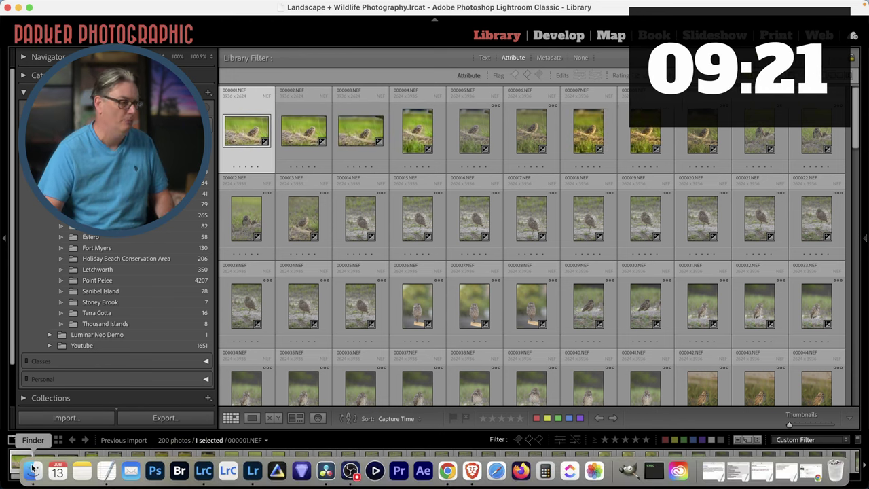
{"action": "left_click", "coordinate": [32, 470]}
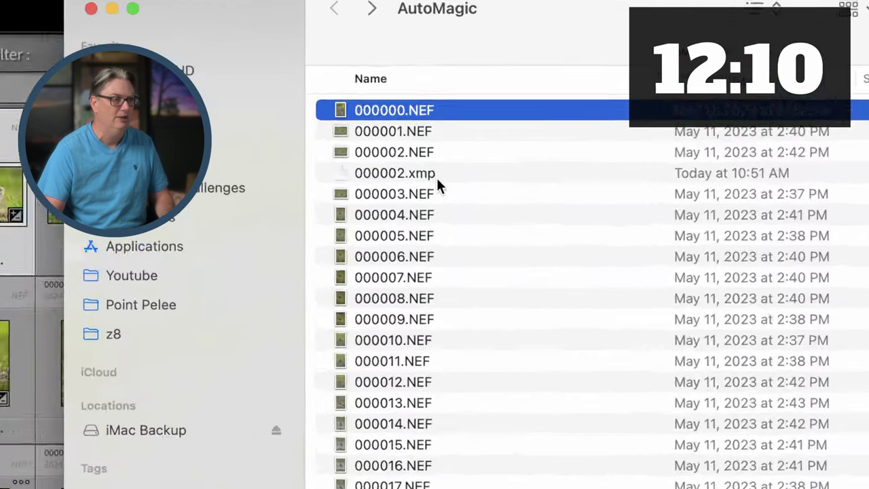
{"action": "left_click", "coordinate": [484, 122]}
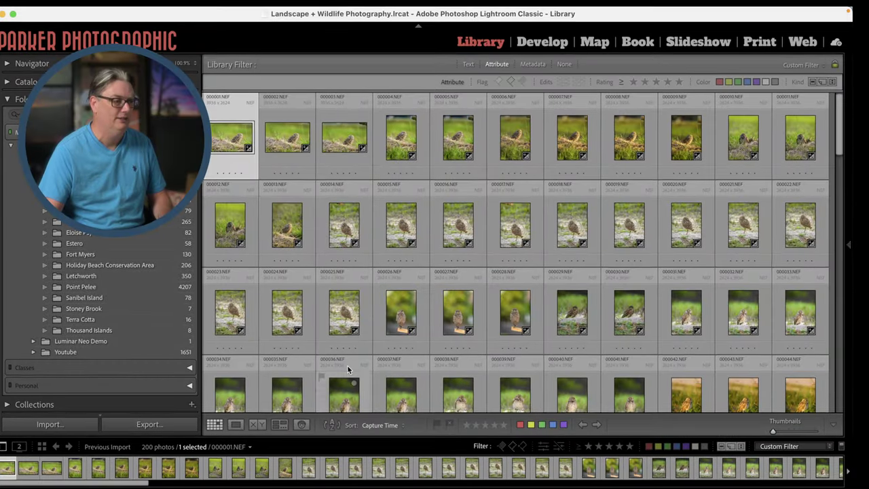
Step: Sort the grid by File Name and select the first photo, 000000.NEF
{"action": "left_click", "coordinate": [381, 425]}
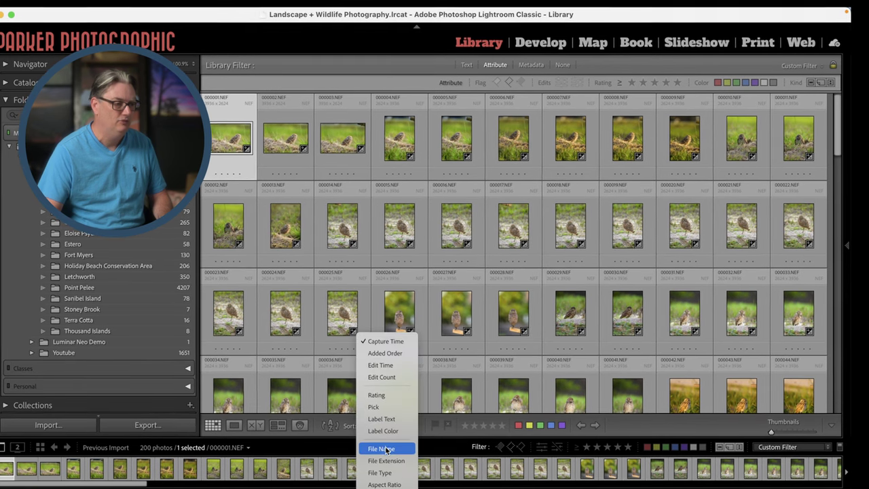
{"action": "left_click", "coordinate": [383, 446]}
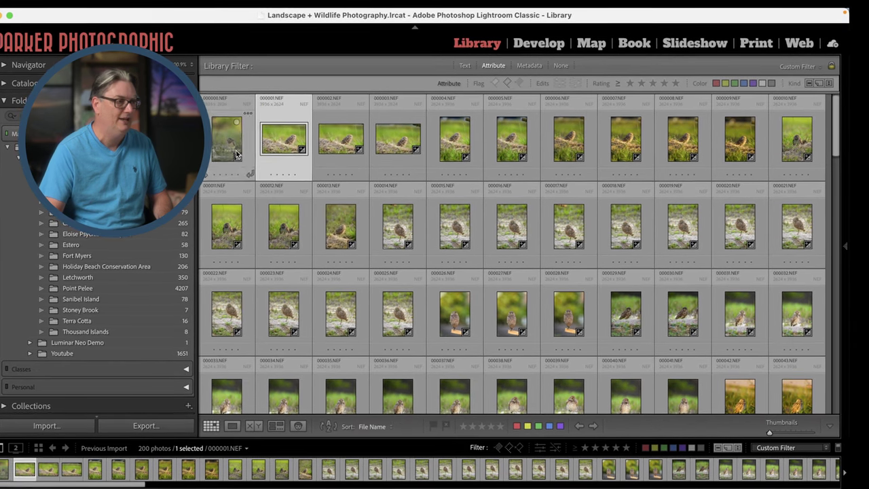
{"action": "left_click", "coordinate": [235, 156]}
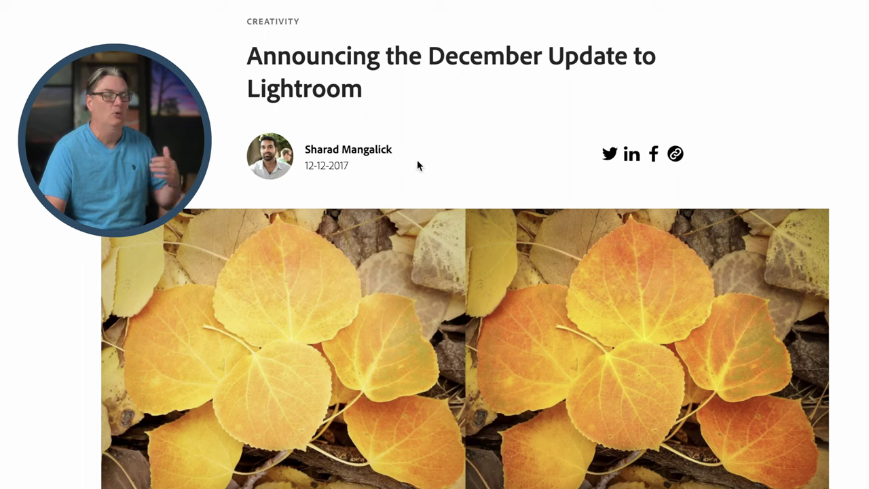
Step: Scroll the December update article to New Auto Settings and briefly highlight 'neural network powered by'
{"action": "scroll", "coordinate": [419, 165], "scroll_direction": "down", "scroll_amount": 4}
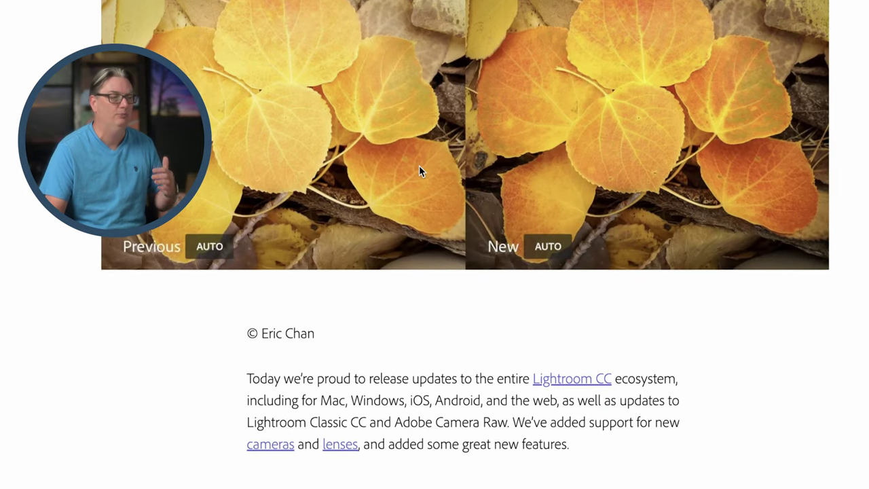
{"action": "scroll", "coordinate": [418, 171], "scroll_direction": "down", "scroll_amount": 6}
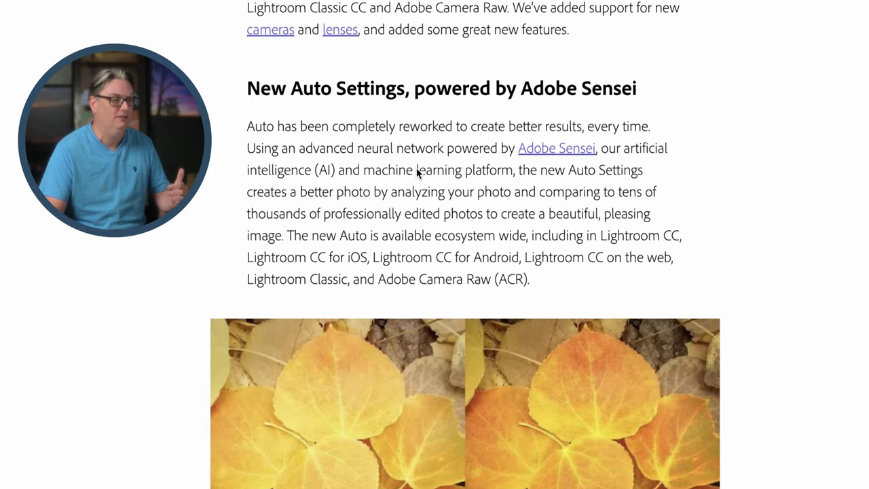
{"action": "scroll", "coordinate": [416, 168], "scroll_direction": "down", "scroll_amount": 1}
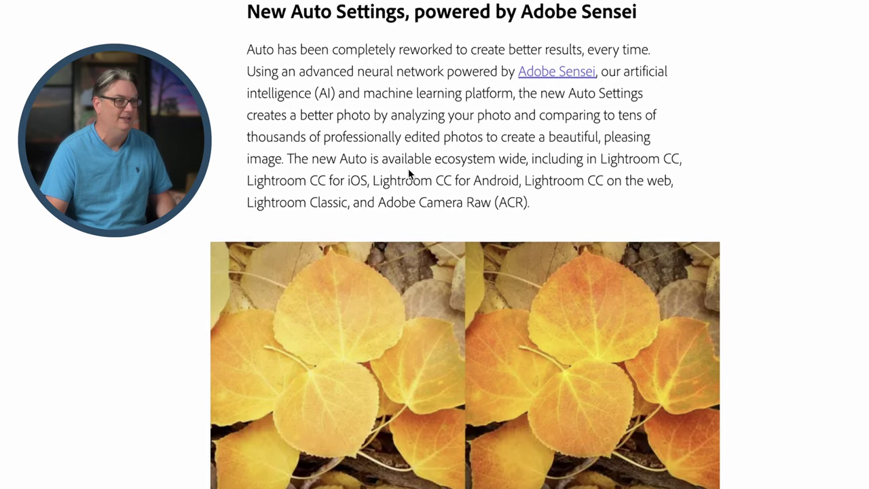
{"action": "scroll", "coordinate": [408, 170], "scroll_direction": "down", "scroll_amount": 1}
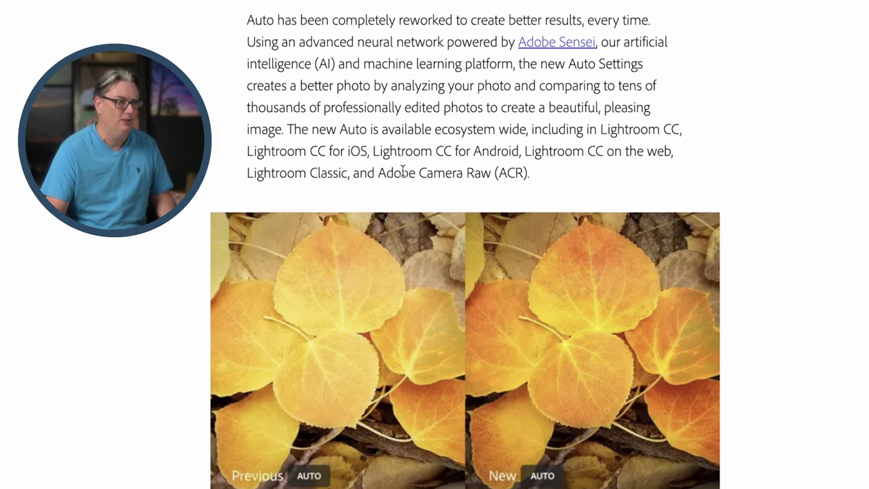
{"action": "scroll", "coordinate": [401, 171], "scroll_direction": "down", "scroll_amount": 1}
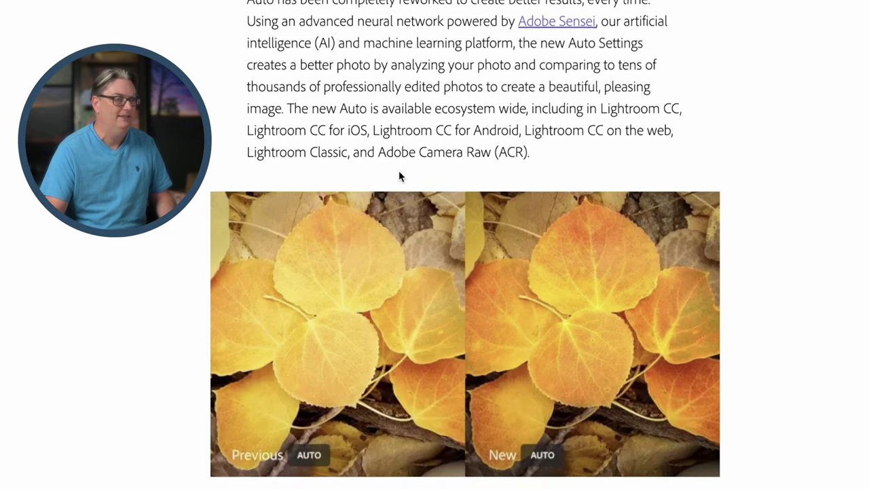
{"action": "scroll", "coordinate": [398, 171], "scroll_direction": "down", "scroll_amount": 1}
{"action": "left_click_drag", "start_coordinate": [355, 12], "coordinate": [516, 12]}
{"action": "left_click", "coordinate": [550, 23]}
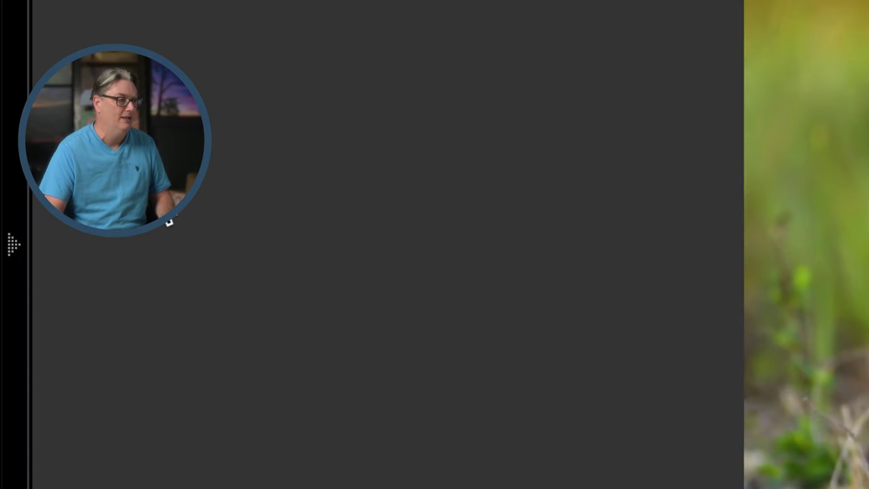
Step: Create the 'AutoMagic' develop preset with all settings unchecked except Auto Settings
{"action": "mouse_move", "coordinate": [10, 243]}
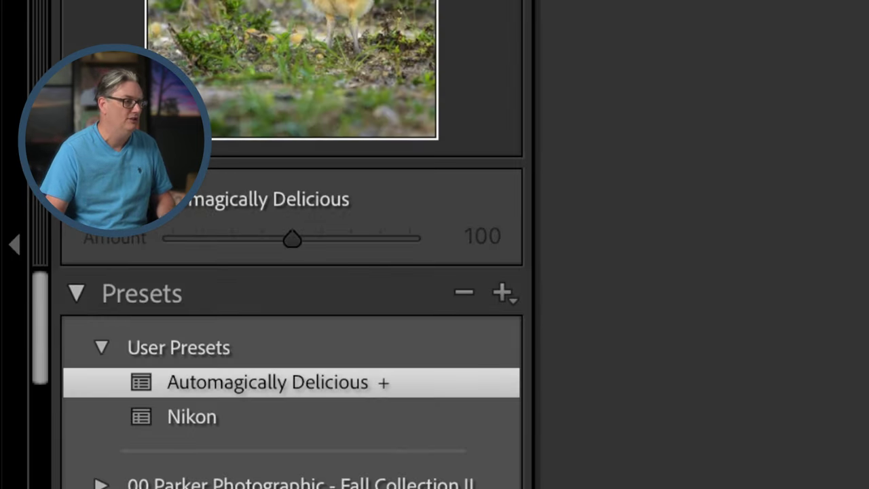
{"action": "left_click", "coordinate": [501, 293]}
{"action": "left_click", "coordinate": [584, 325]}
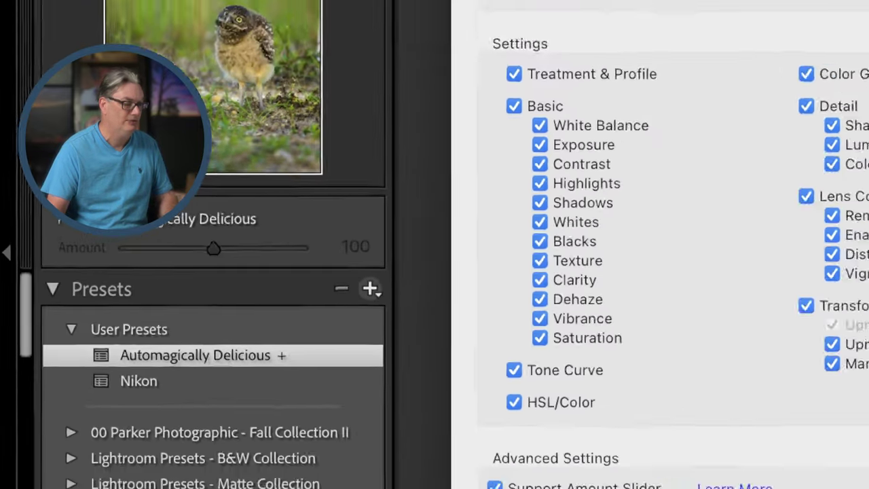
{"action": "type", "text": "AutoMagic"}
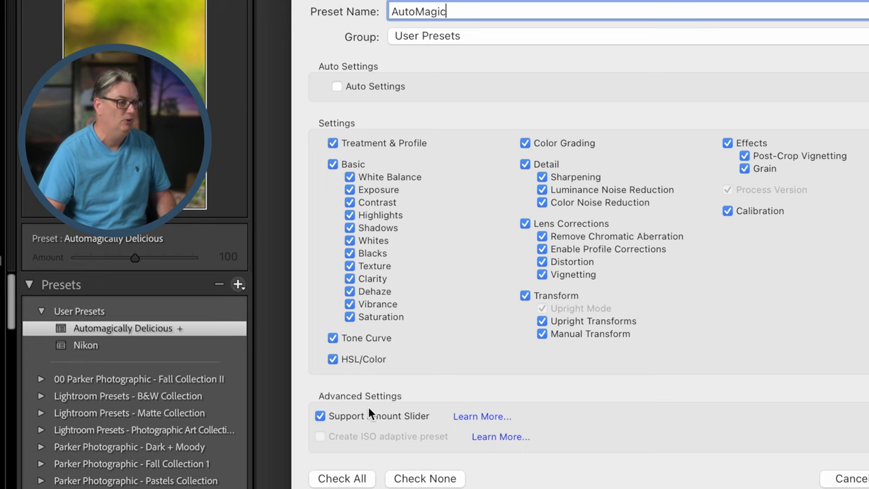
{"action": "left_click", "coordinate": [433, 479]}
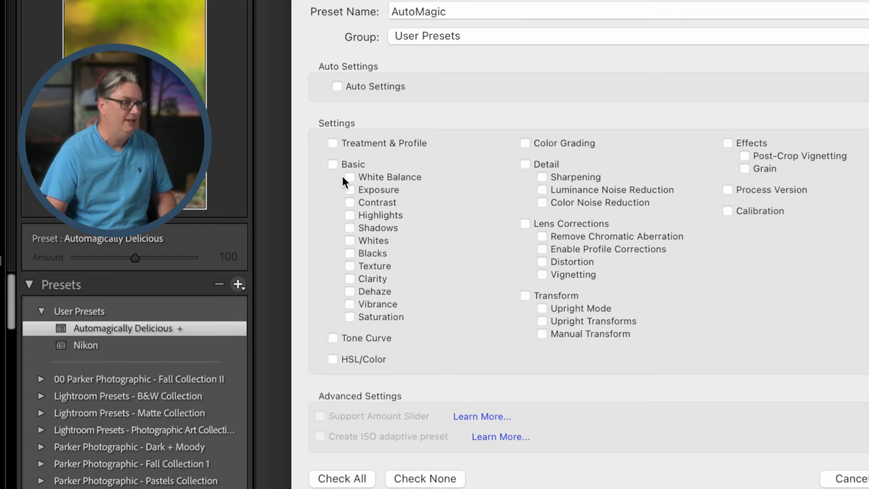
{"action": "left_click", "coordinate": [336, 86]}
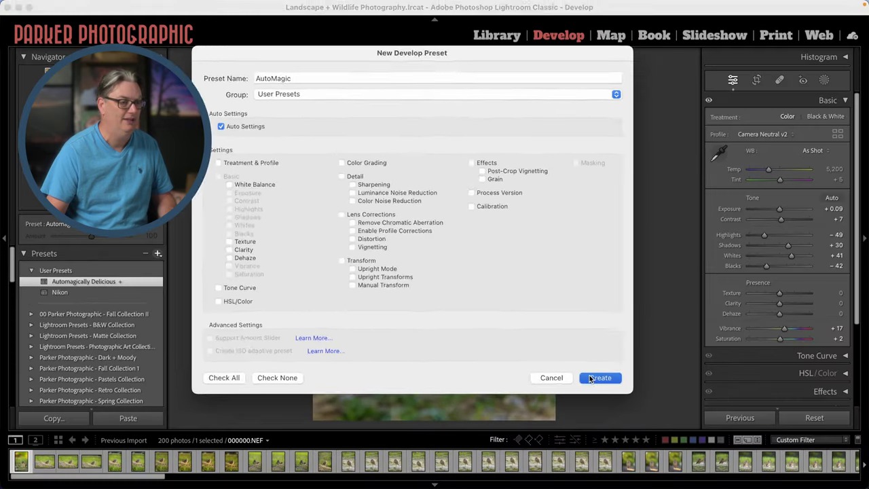
{"action": "left_click", "coordinate": [589, 378]}
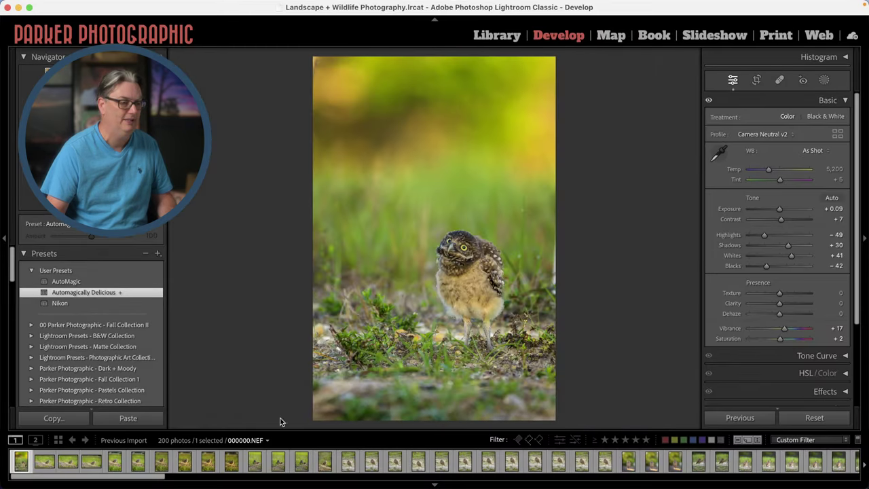
{"action": "left_click", "coordinate": [257, 476]}
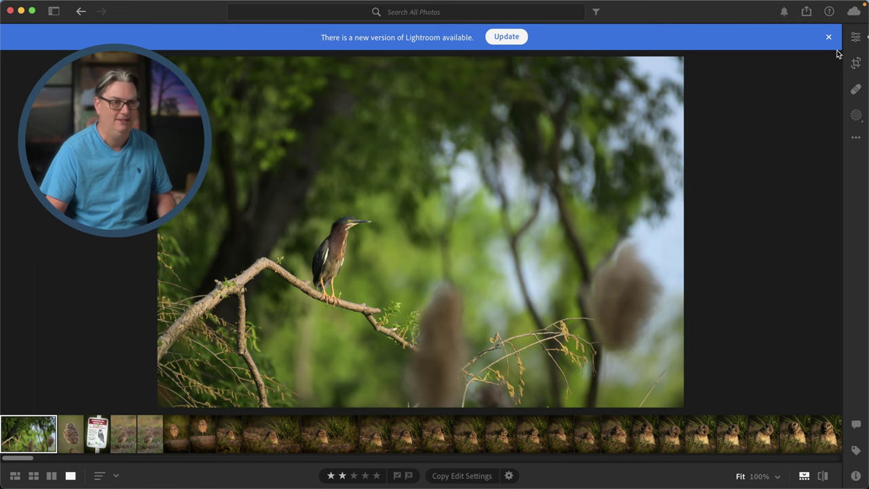
{"action": "left_click", "coordinate": [830, 38]}
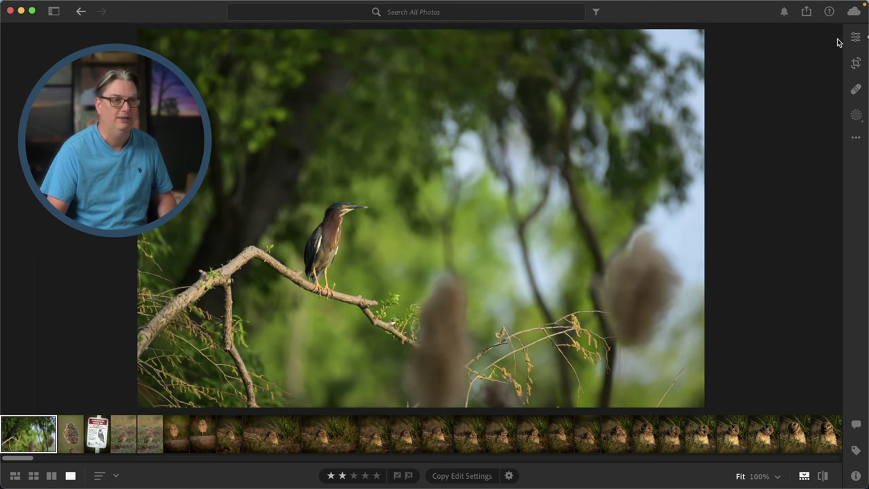
{"action": "left_click", "coordinate": [856, 38]}
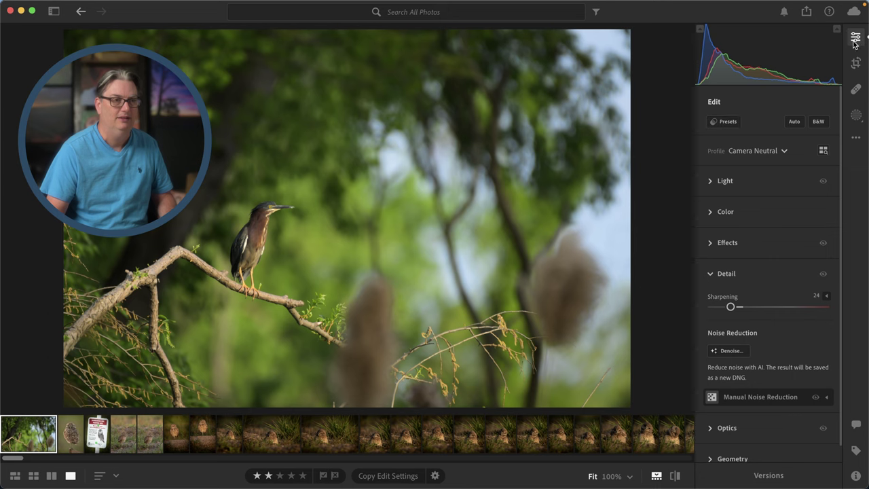
{"action": "left_click", "coordinate": [732, 121]}
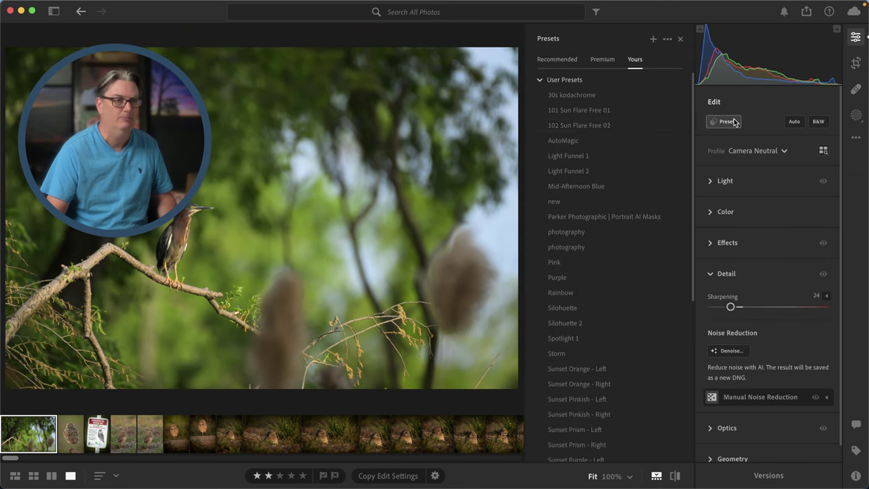
{"action": "left_click", "coordinate": [651, 40]}
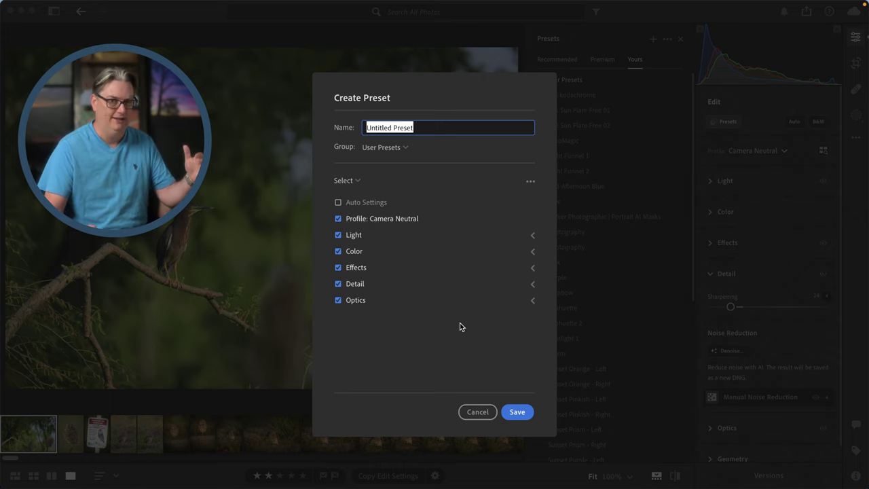
{"action": "left_click", "coordinate": [480, 415]}
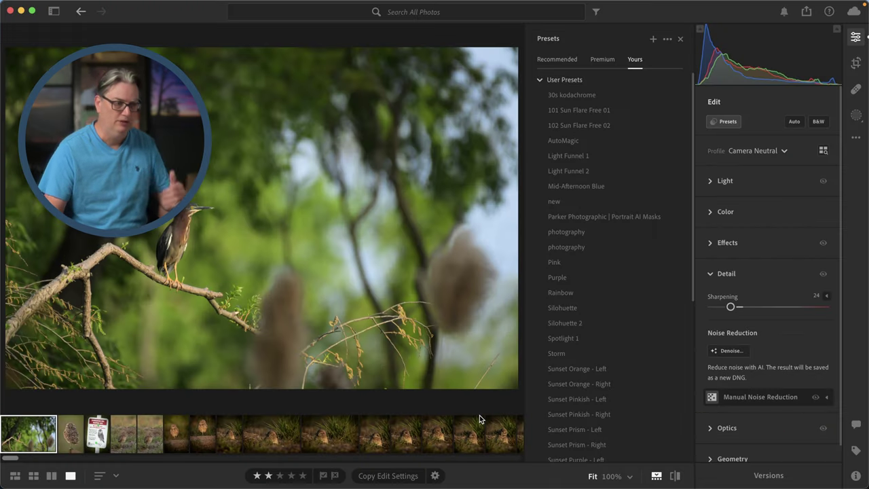
{"action": "mouse_move", "coordinate": [210, 481]}
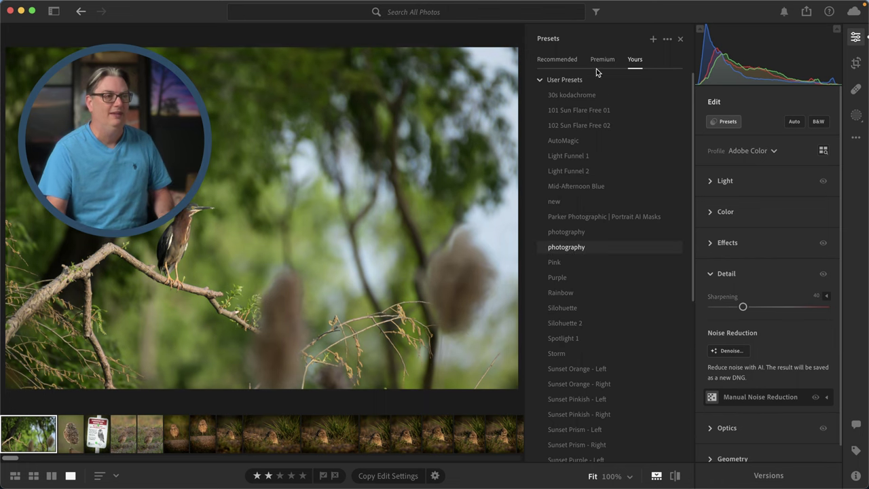
{"action": "mouse_move", "coordinate": [278, 479]}
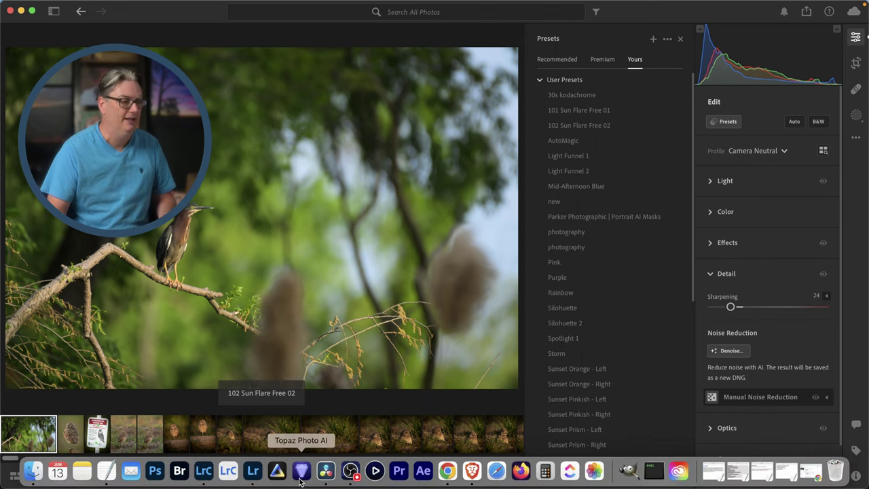
{"action": "left_click", "coordinate": [203, 473]}
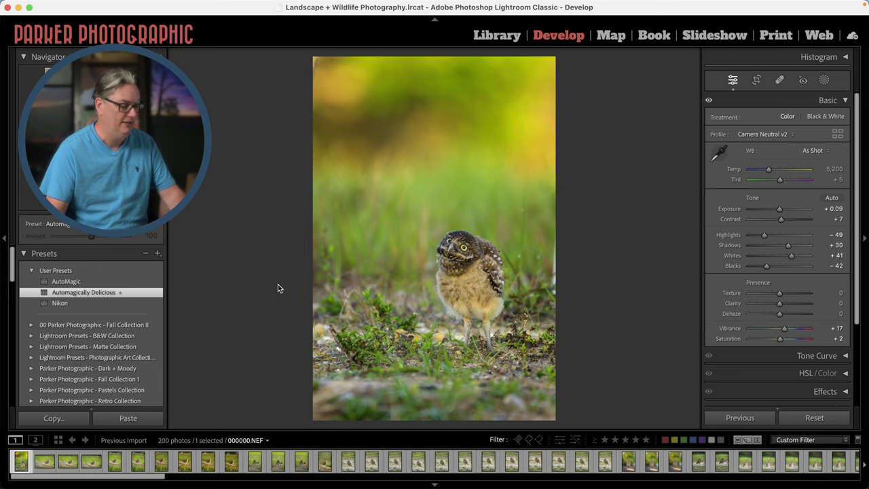
Step: From the Library, open Import and set Apply During Import Develop Settings to User Presets > AutoMagic
{"action": "key", "text": "g"}
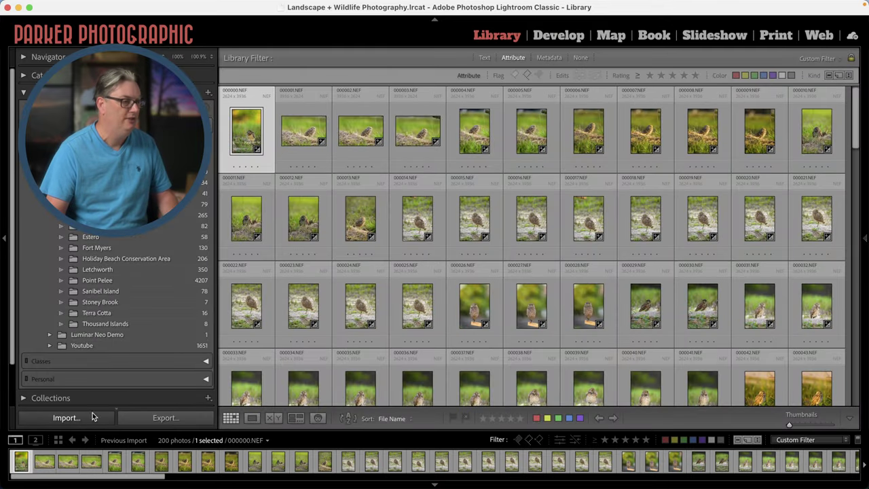
{"action": "left_click", "coordinate": [67, 418]}
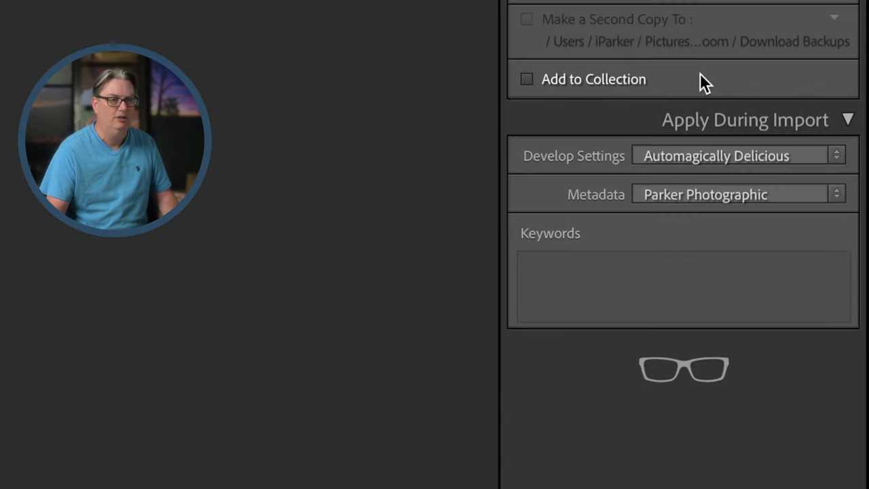
{"action": "left_click", "coordinate": [710, 125]}
{"action": "left_click", "coordinate": [780, 124]}
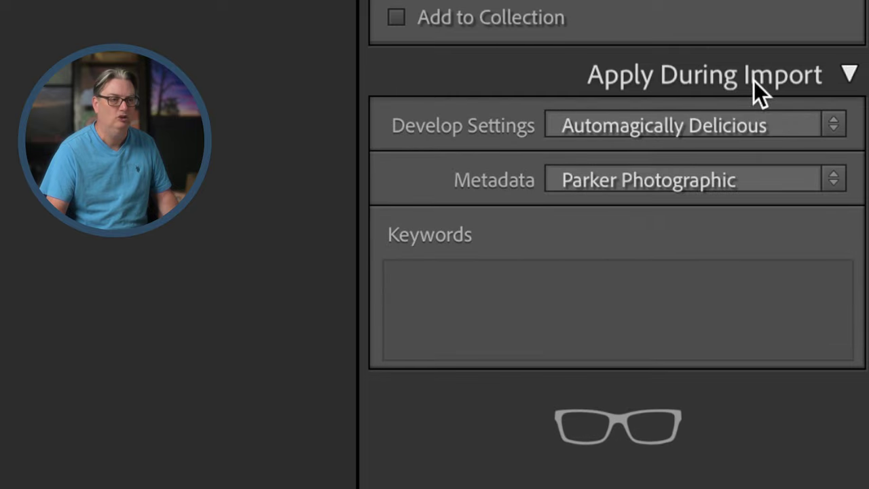
{"action": "left_click", "coordinate": [649, 123]}
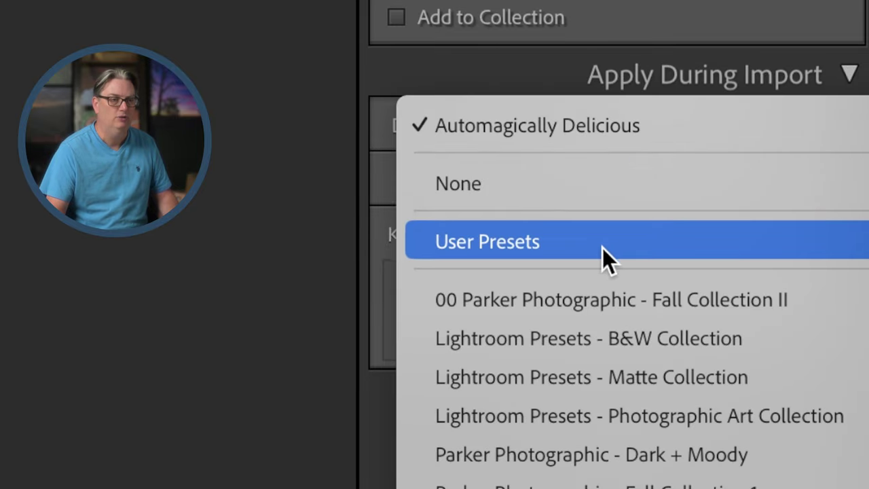
{"action": "mouse_move", "coordinate": [604, 245]}
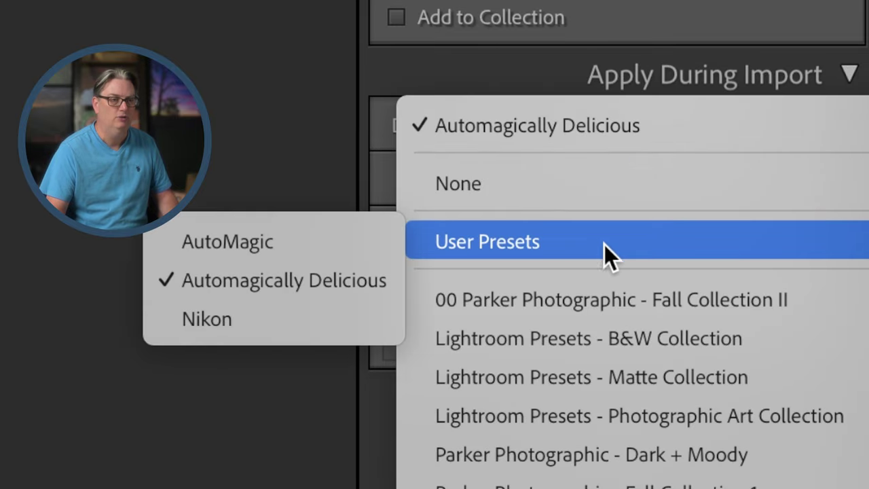
{"action": "left_click", "coordinate": [295, 239]}
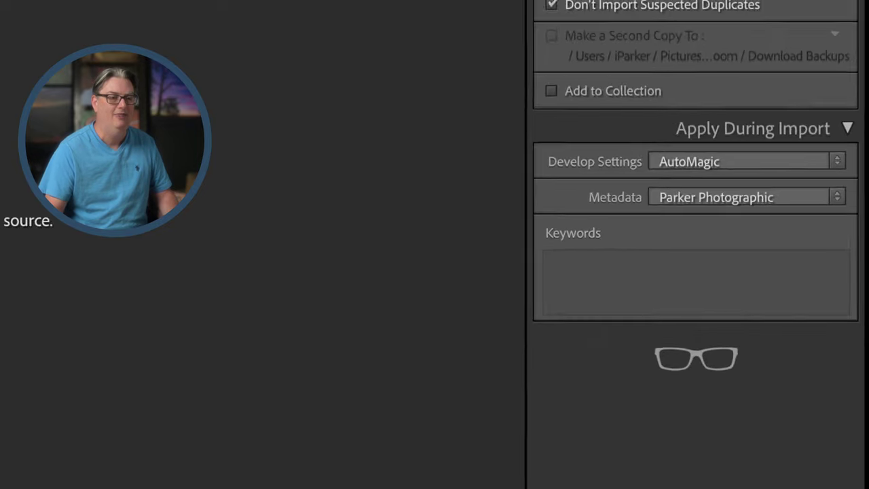